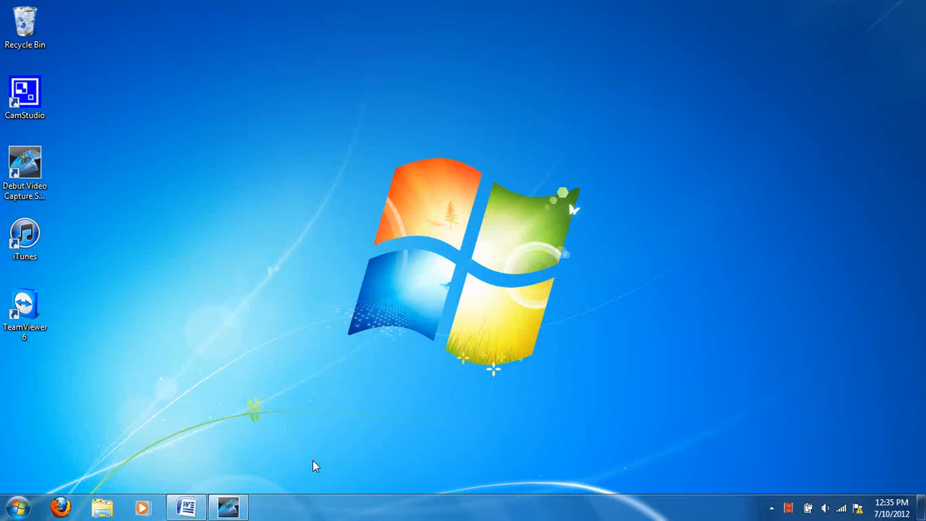
# - Switch to Word and open the existing "practice letter" document
pyautogui.click(186, 507)
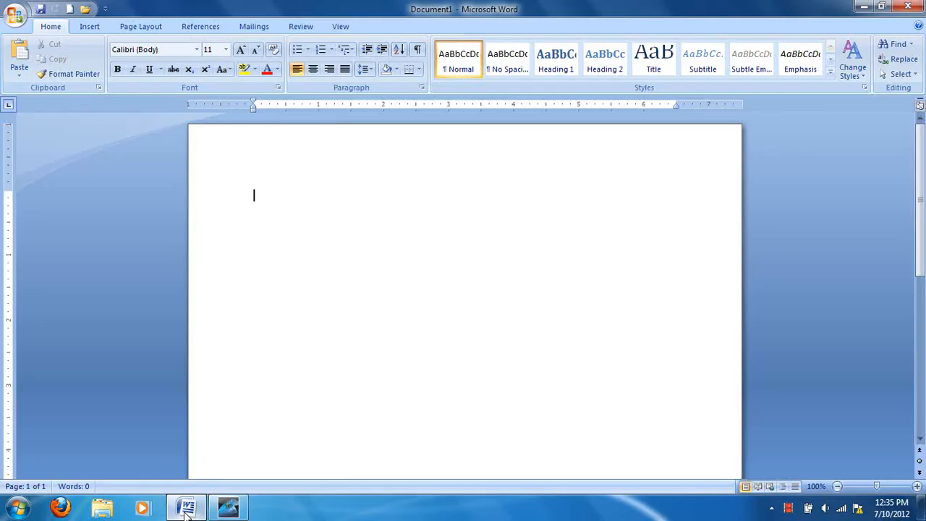
pyautogui.click(16, 16)
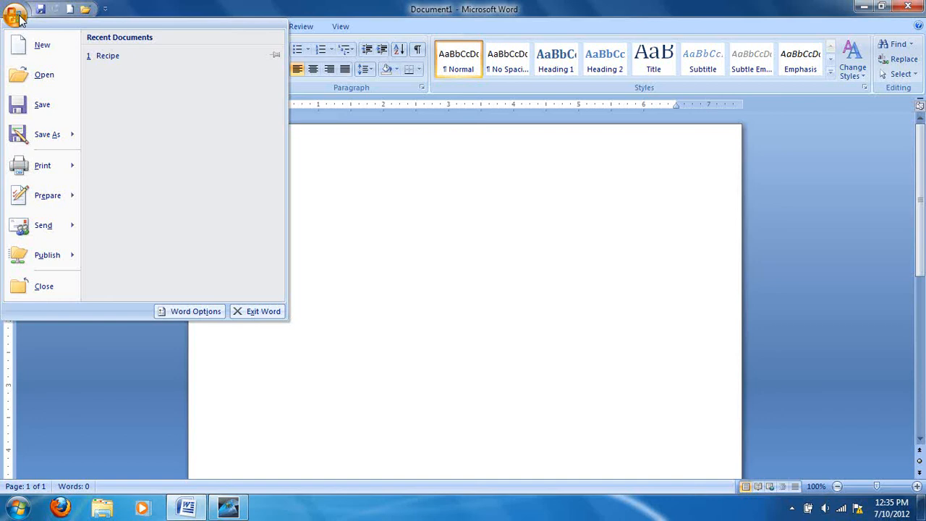
pyautogui.click(42, 76)
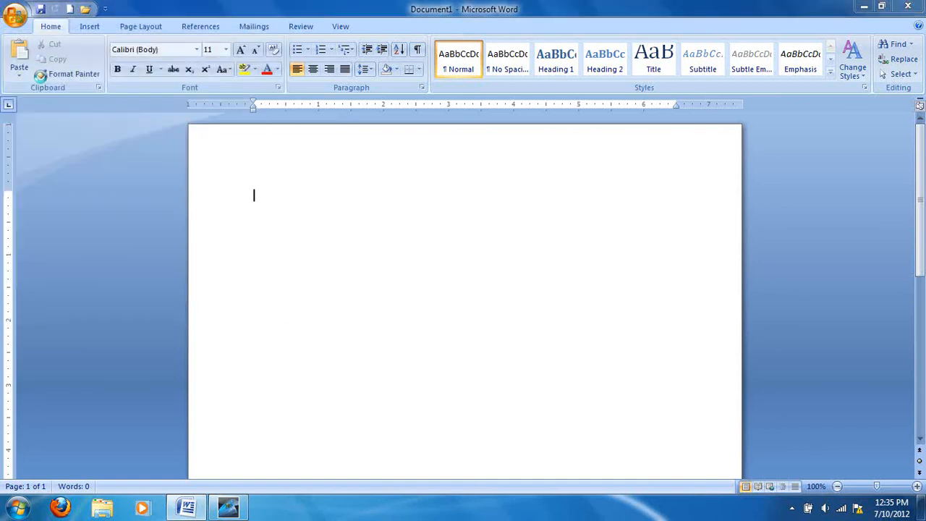
pyautogui.doubleClick(149, 159)
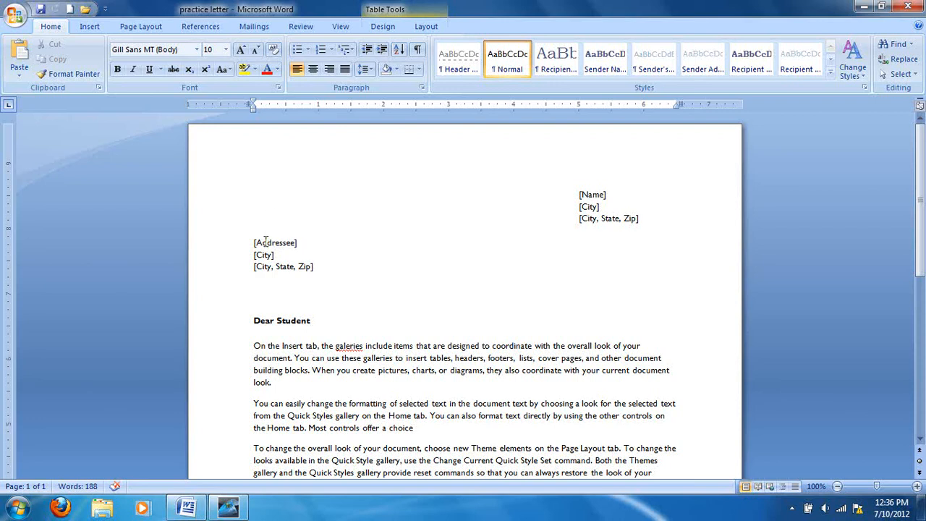
# - Replace the [Name] placeholder in the letter's sender block with the sender's full name
pyautogui.click(577, 194)
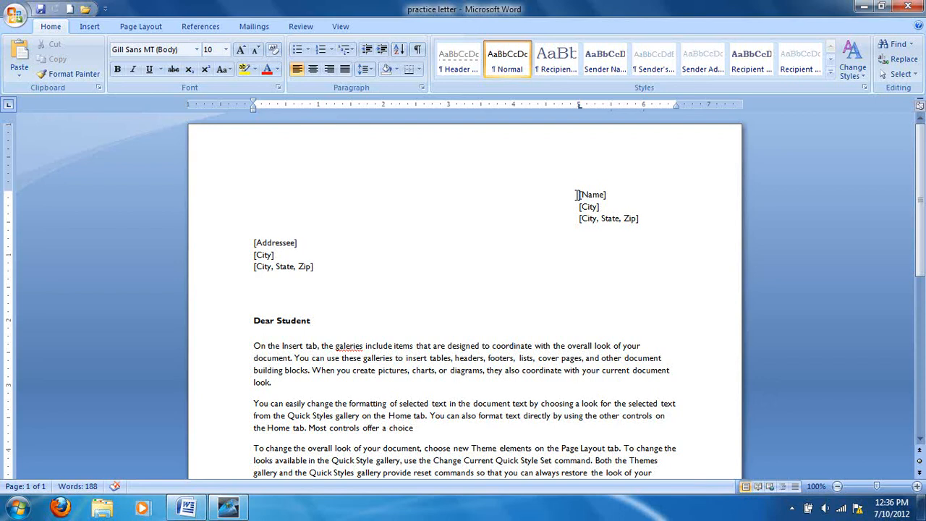
pyautogui.moveTo(577, 195); pyautogui.dragTo(608, 197)
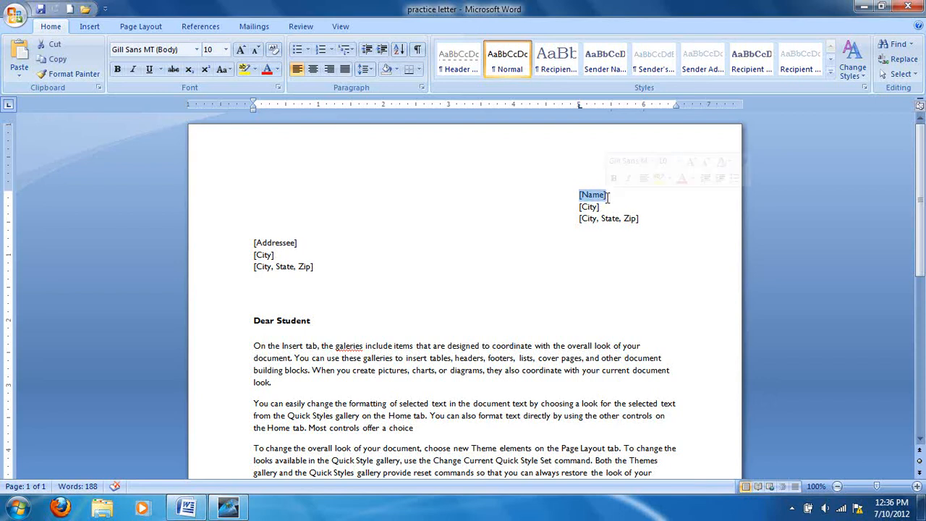
pyautogui.write('Ron Smith')
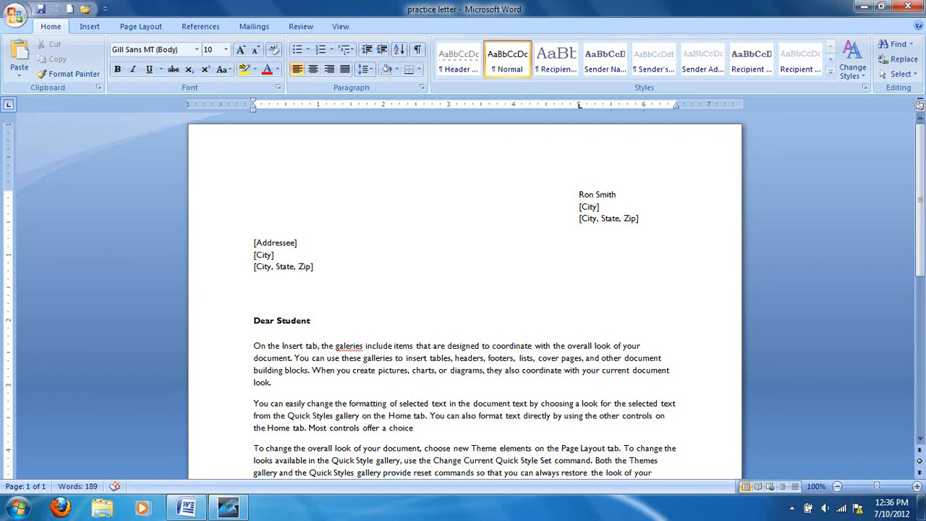
pyautogui.click(583, 207)
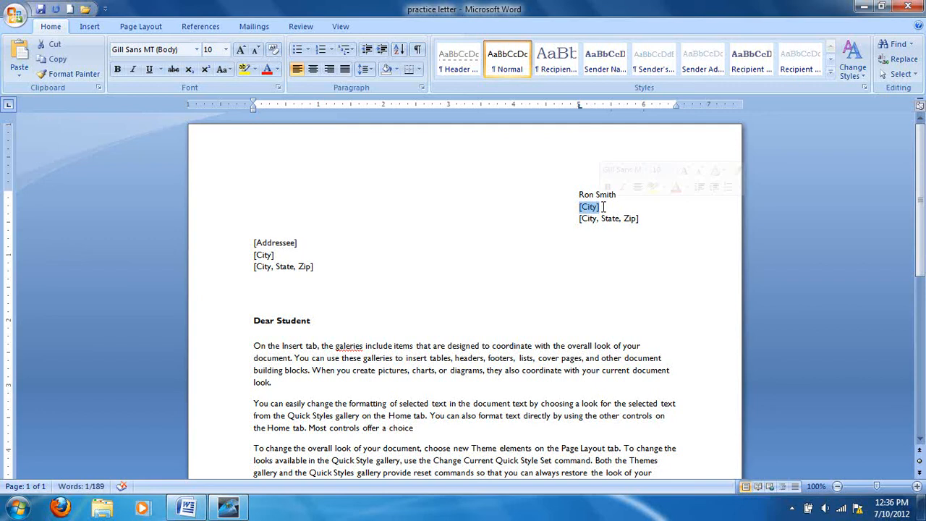
pyautogui.press('pagedown')
pyautogui.press('Left')
pyautogui.write('Learning Wor')
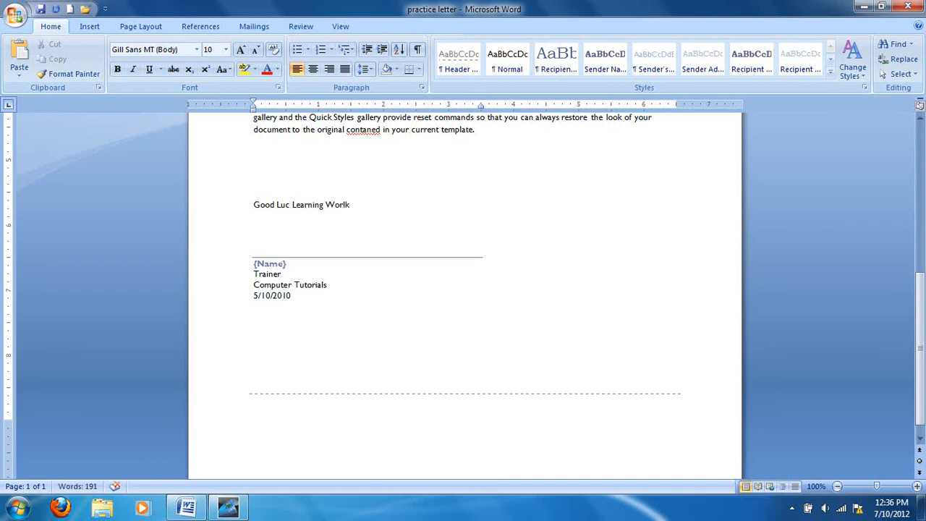
pyautogui.press('BackSpace')
pyautogui.press('BackSpace')
pyautogui.press('BackSpace')
pyautogui.press('BackSpace')
pyautogui.press('BackSpace')
pyautogui.press('BackSpace')
pyautogui.press('BackSpace')
pyautogui.press('BackSpace')
pyautogui.press('BackSpace')
pyautogui.press('BackSpace')
pyautogui.press('BackSpace')
pyautogui.press('BackSpace')
pyautogui.press('BackSpace')
# - Replace the [City] placeholder in the sender block with the sender's street address, kept on one line without a final period
pyautogui.scroll(8, 603, 207)
pyautogui.moveTo(575, 144); pyautogui.dragTo(637, 145)
pyautogui.write('340 Lear')
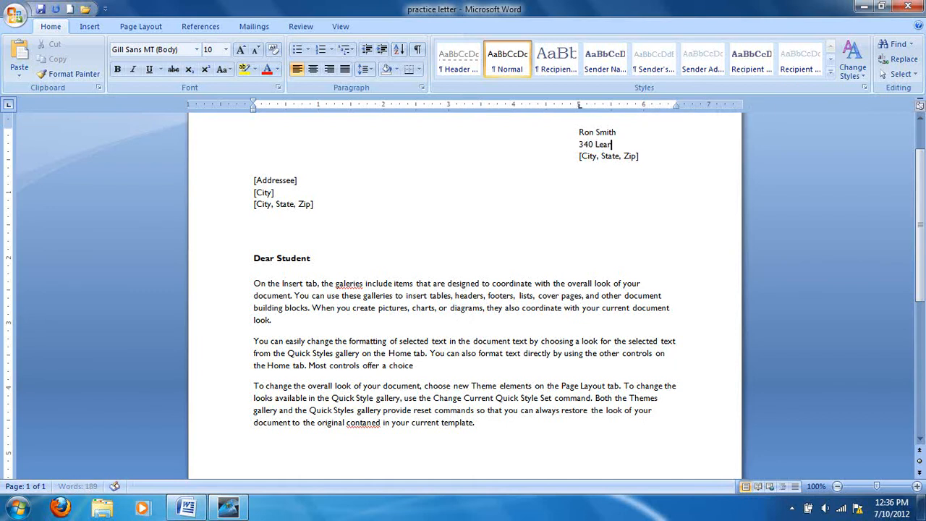
pyautogui.write('ning World ')
pyautogui.write('Drive.')
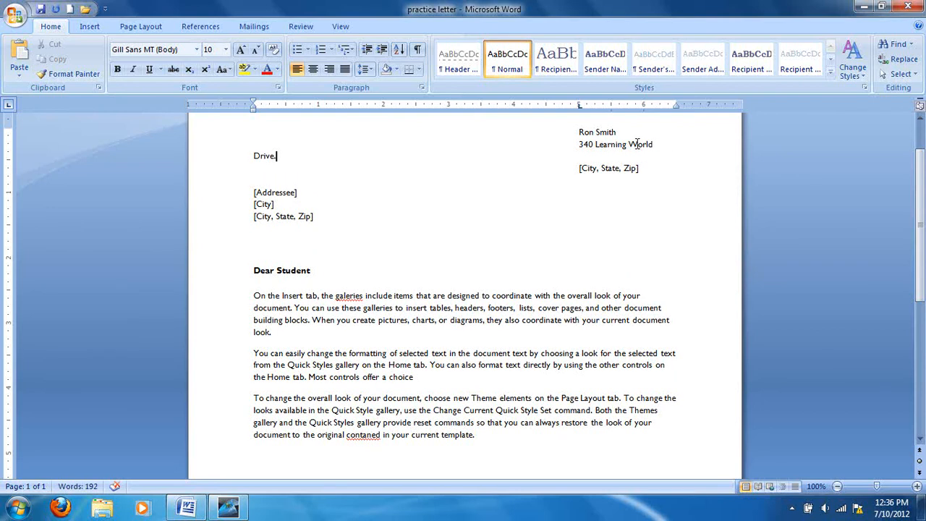
pyautogui.press('BackSpace')
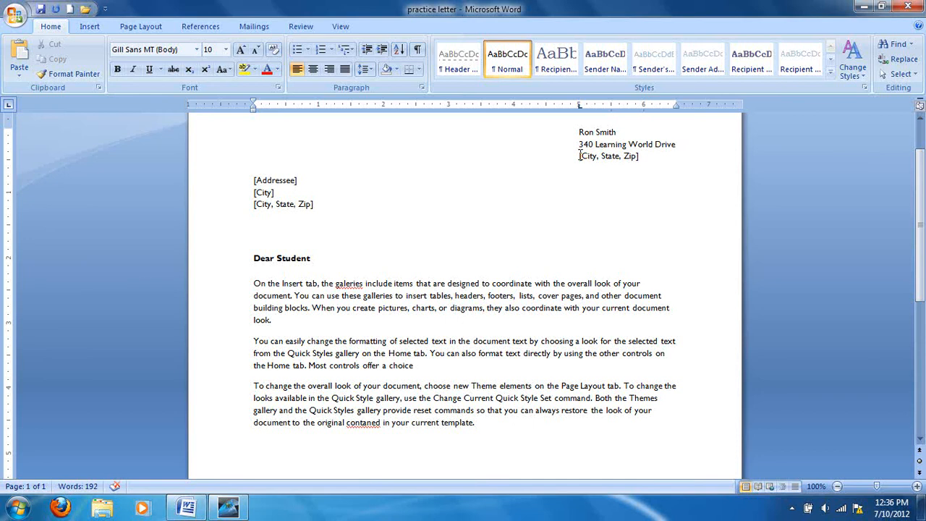
# - Replace the sender block's [City, State, Zip] placeholder with the sender's city, state and ZIP code
pyautogui.click(580, 156)
pyautogui.click(669, 156)
pyautogui.press('BackSpace')
pyautogui.press('BackSpace')
pyautogui.press('BackSpace')
pyautogui.press('BackSpace')
pyautogui.press('BackSpace')
pyautogui.press('BackSpace')
pyautogui.press('BackSpace')
pyautogui.press('BackSpace')
pyautogui.press('BackSpace')
pyautogui.press('BackSpace')
pyautogui.press('BackSpace')
pyautogui.press('BackSpace')
pyautogui.press('BackSpace')
pyautogui.press('BackSpace')
pyautogui.press('BackSpace')
pyautogui.press('BackSpace')
pyautogui.press('BackSpace')
pyautogui.press('BackSpace')
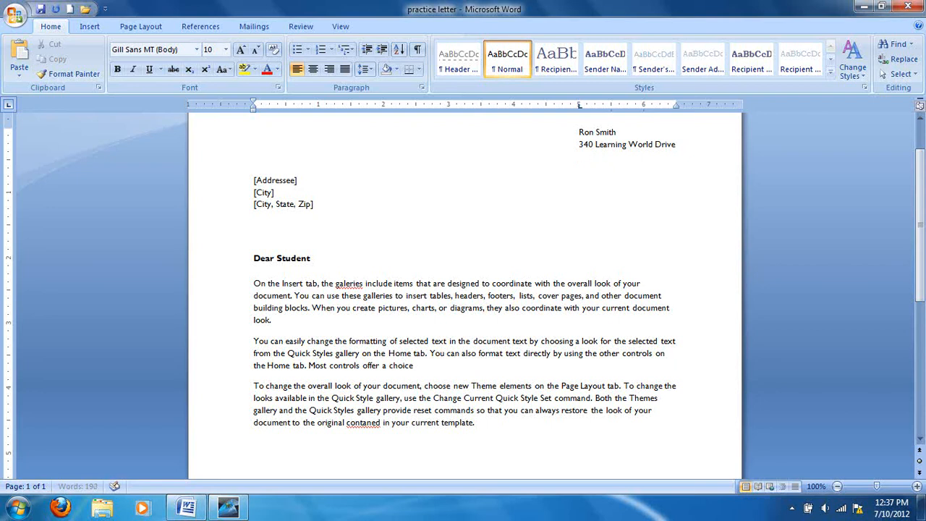
pyautogui.write('Denver, CO 80002')
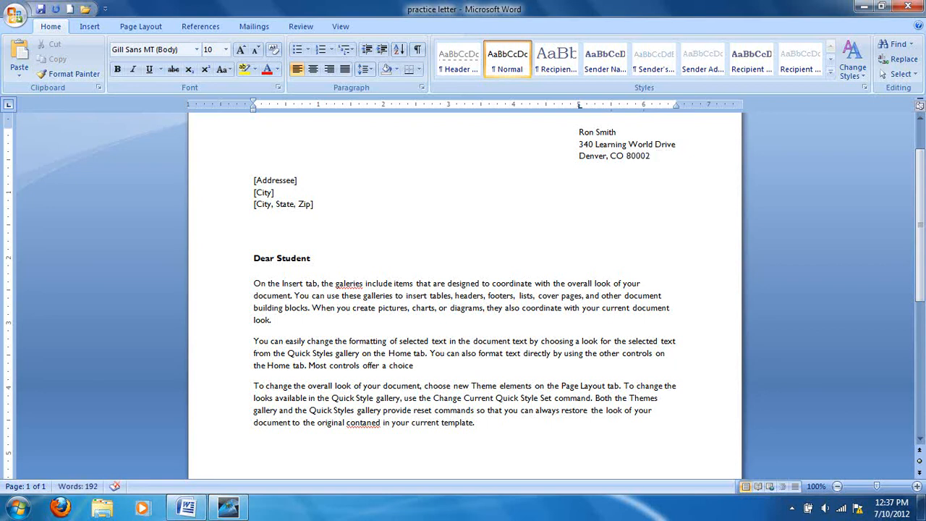
# - Replace the [Addressee] placeholder with the recipient's full name
pyautogui.click(313, 180)
pyautogui.press('BackSpace')
pyautogui.press('BackSpace')
pyautogui.press('BackSpace')
pyautogui.press('BackSpace')
pyautogui.press('BackSpace')
pyautogui.press('BackSpace')
pyautogui.press('BackSpace')
pyautogui.press('BackSpace')
pyautogui.press('BackSpace')
pyautogui.press('BackSpace')
pyautogui.press('BackSpace')
pyautogui.write('Jake Richards')
# - Replace the [City] placeholder below the recipient's name with the recipient's street address
pyautogui.press('Delete')
pyautogui.press('Delete')
pyautogui.press('Delete')
pyautogui.press('Delete')
pyautogui.press('Delete')
pyautogui.press('Delete')
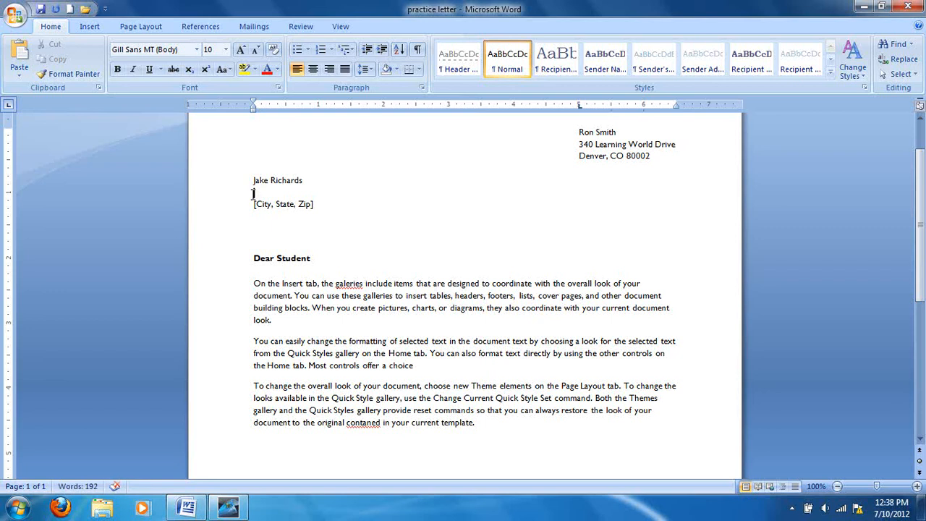
pyautogui.write('489 Iris Ln.')
# - Replace the recipient block's [City, State, Zip] placeholder with the recipient's city, state and ZIP code
pyautogui.click(252, 208)
pyautogui.press('Delete')
pyautogui.press('Delete')
pyautogui.press('Delete')
pyautogui.press('Delete')
pyautogui.press('Delete')
pyautogui.press('Delete')
pyautogui.press('Delete')
pyautogui.press('Delete')
pyautogui.press('Delete')
pyautogui.press('Delete')
pyautogui.press('Delete')
pyautogui.press('Delete')
pyautogui.press('Delete')
pyautogui.press('Delete')
pyautogui.press('Delete')
pyautogui.press('Delete')
pyautogui.press('Delete')
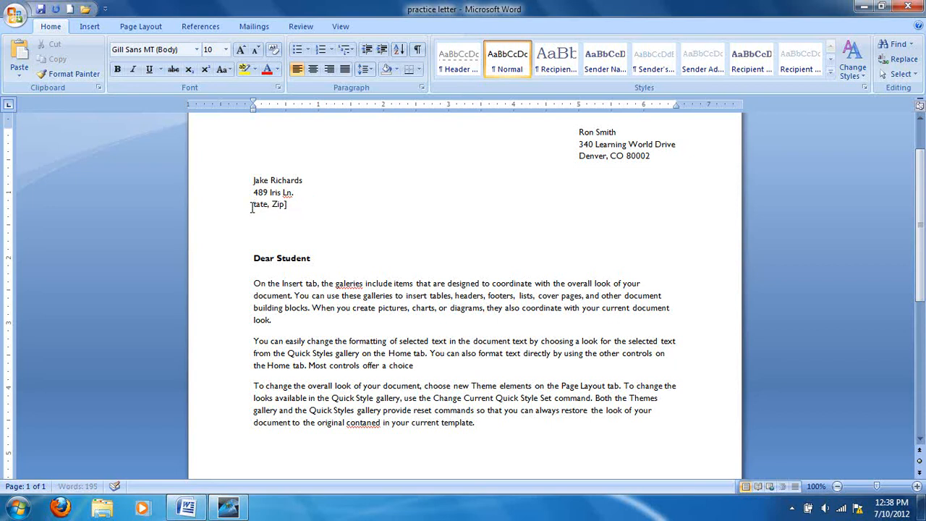
pyautogui.press('BackSpace')
pyautogui.write('Conifer, CO 80433')
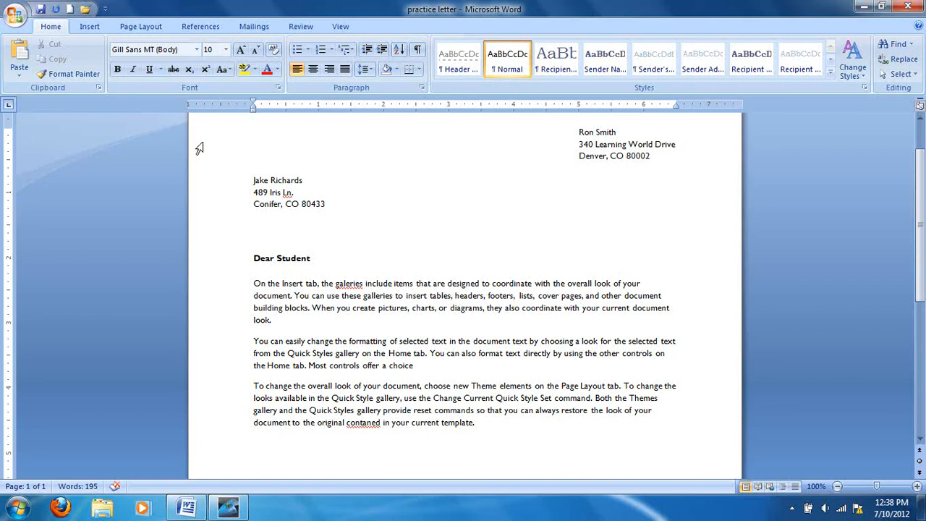
# - Display the Office Clipboard contents and cut the body paragraph beginning "You can easily change the formatting"
pyautogui.click(101, 89)
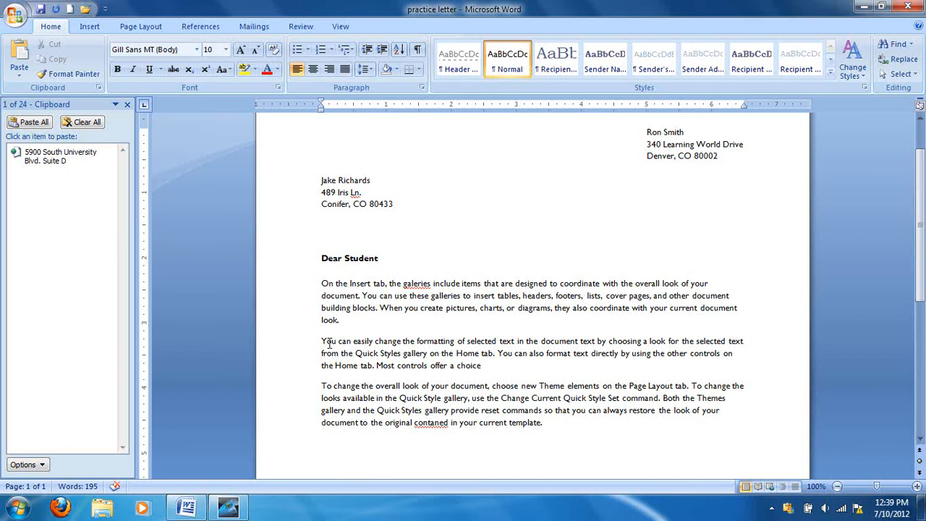
pyautogui.moveTo(321, 342); pyautogui.dragTo(484, 366)
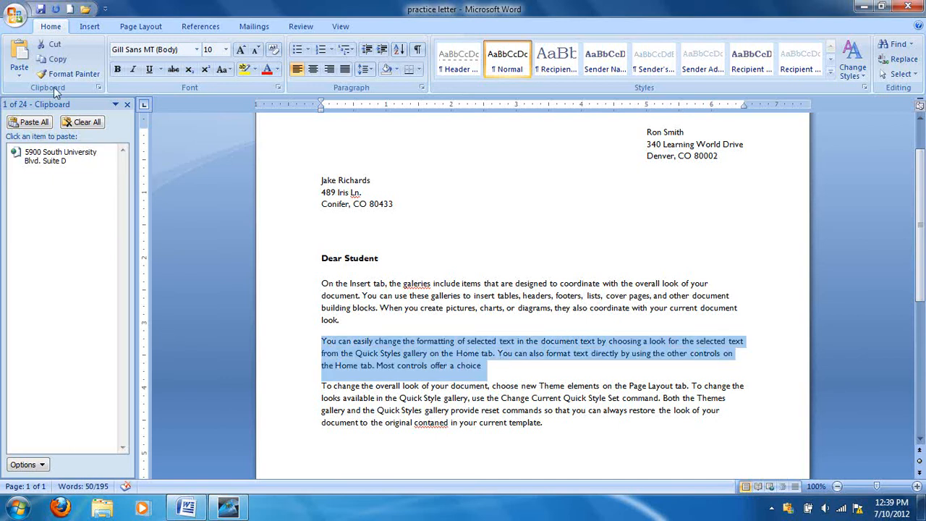
pyautogui.click(53, 45)
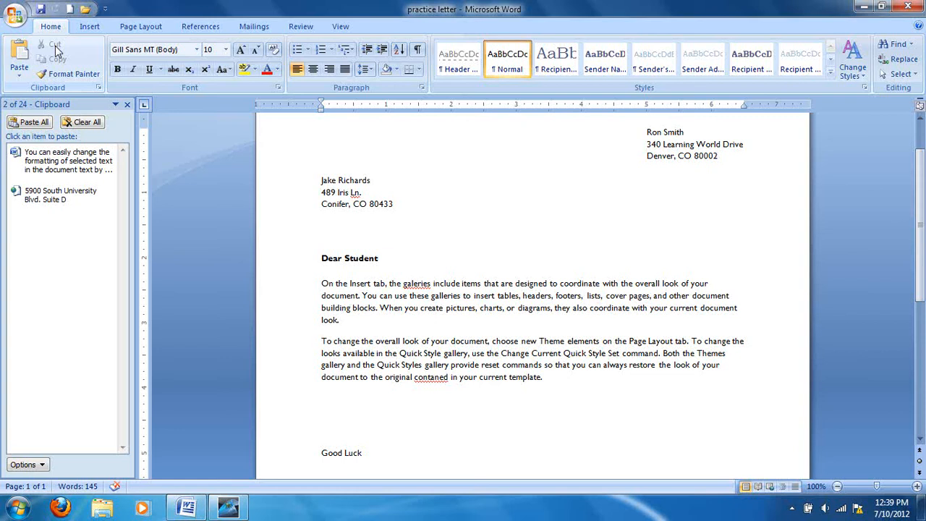
# - Insert a blank paragraph before "On the Insert tab" and paste the street address stored on the Clipboard into it
pyautogui.click(328, 268)
pyautogui.click(323, 281)
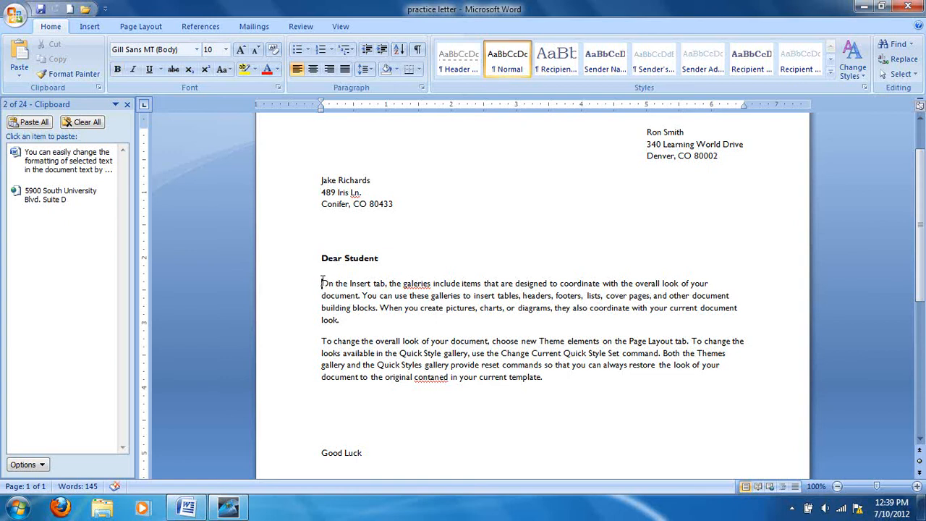
pyautogui.press('Return')
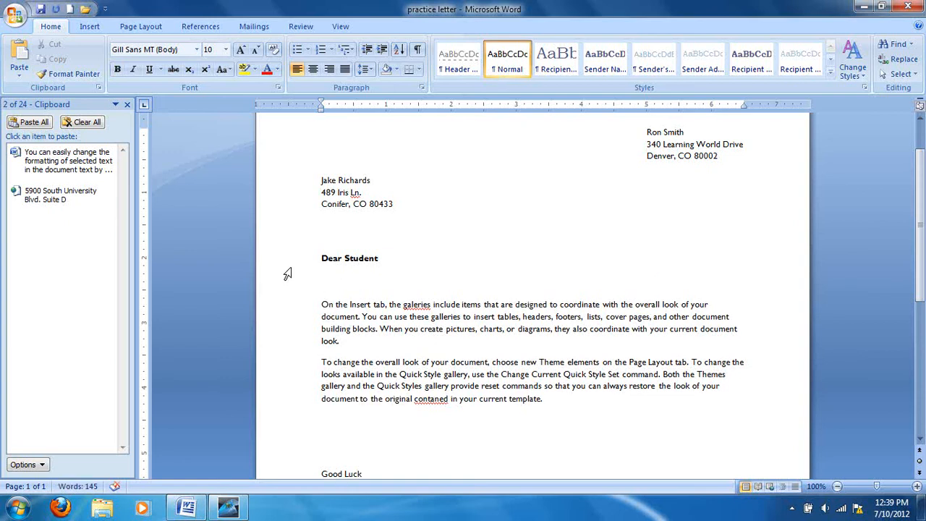
pyautogui.click(40, 192)
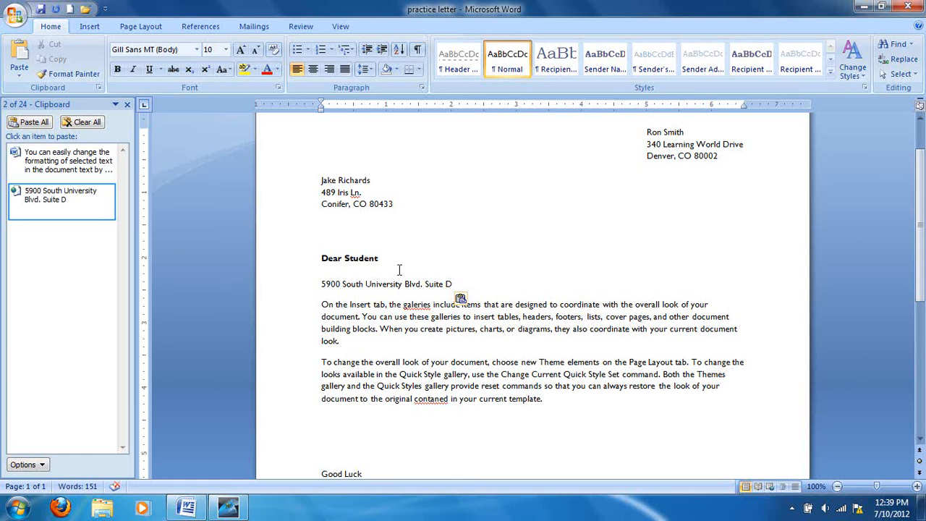
# - Delete the pasted address line and paste the cut "You can easily change the formatting" paragraph in its place
pyautogui.click(270, 282)
pyautogui.press('Delete')
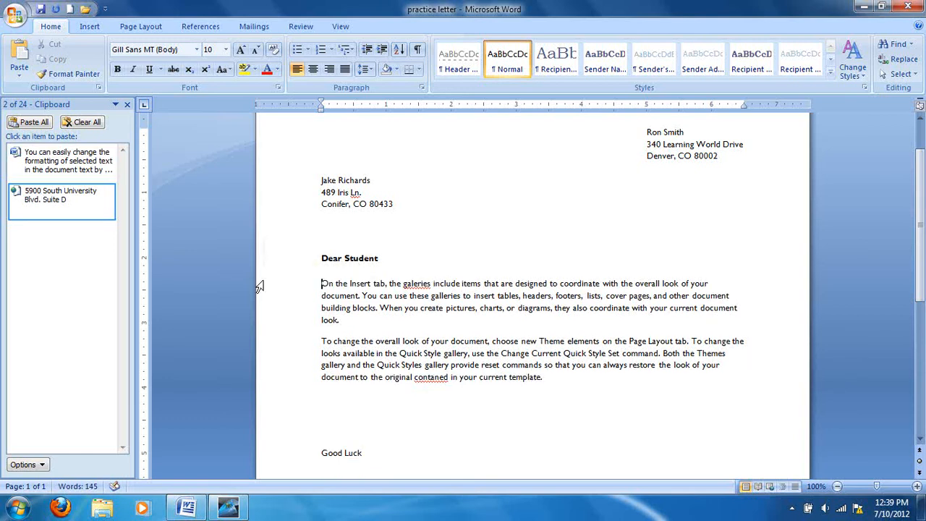
pyautogui.click(73, 160)
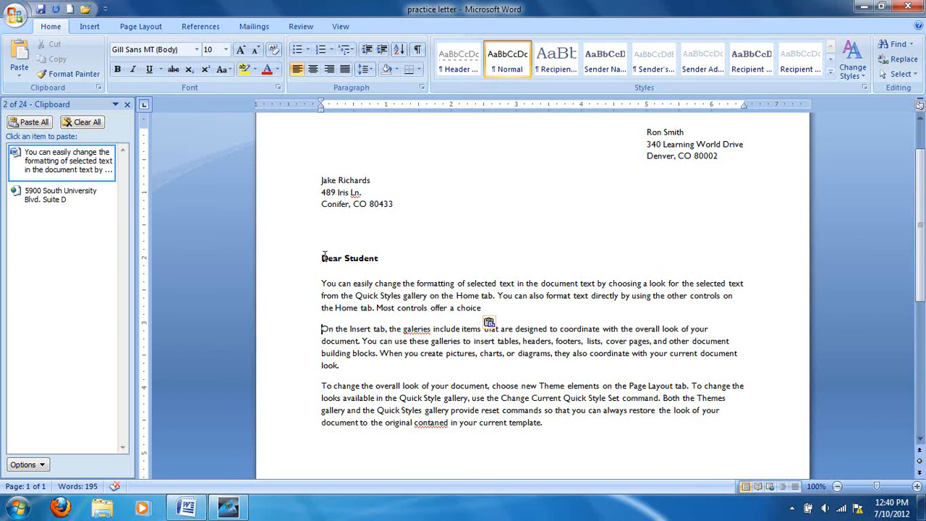
# - Copy the formatting of "Dear Student" onto the closing line "Good Luck" with Format Painter
pyautogui.moveTo(322, 258); pyautogui.dragTo(372, 263)
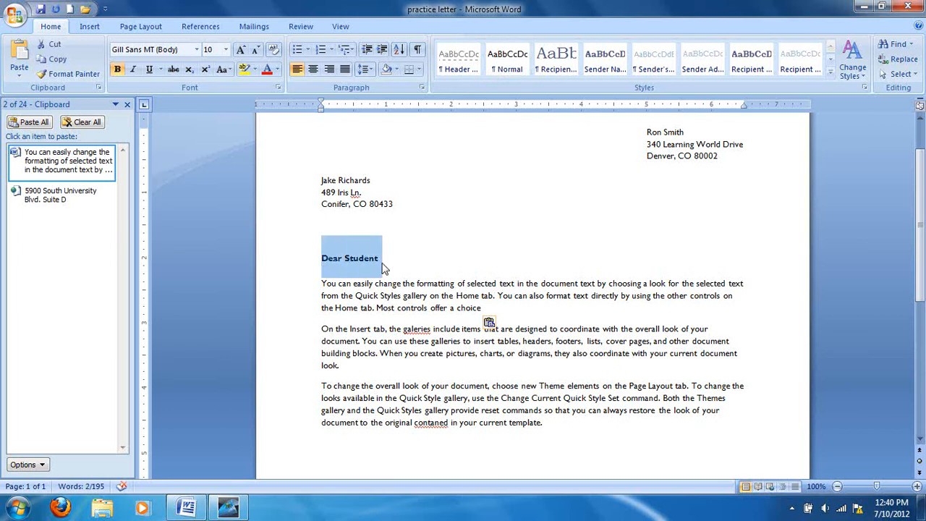
pyautogui.click(90, 76)
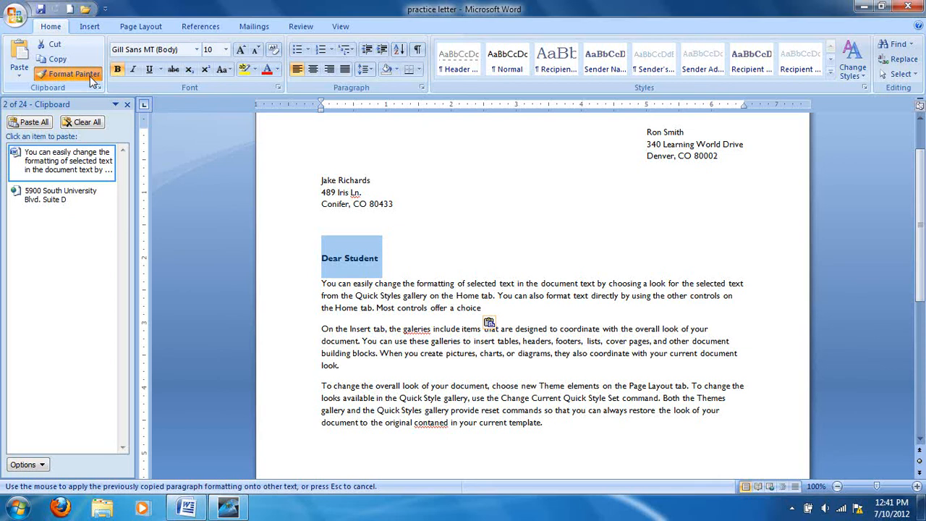
pyautogui.scroll(-3, 329, 405)
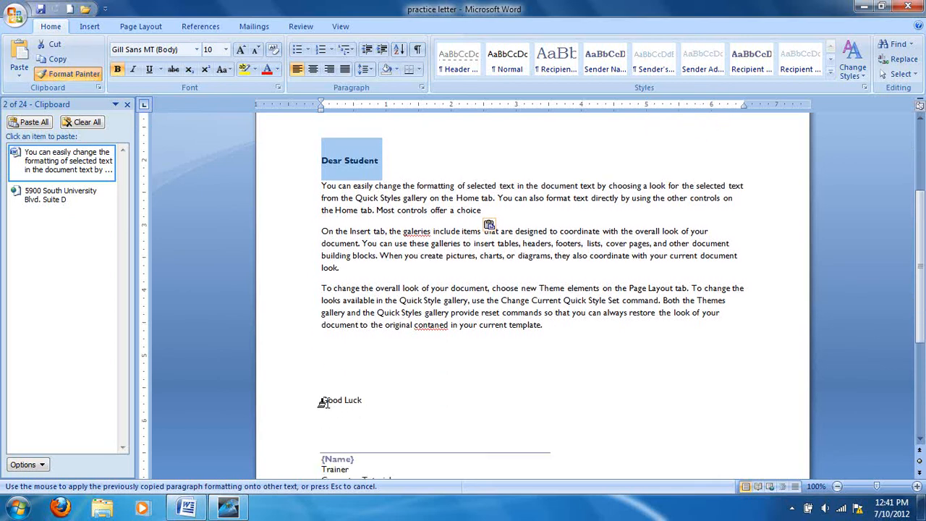
pyautogui.moveTo(318, 401); pyautogui.dragTo(368, 400)
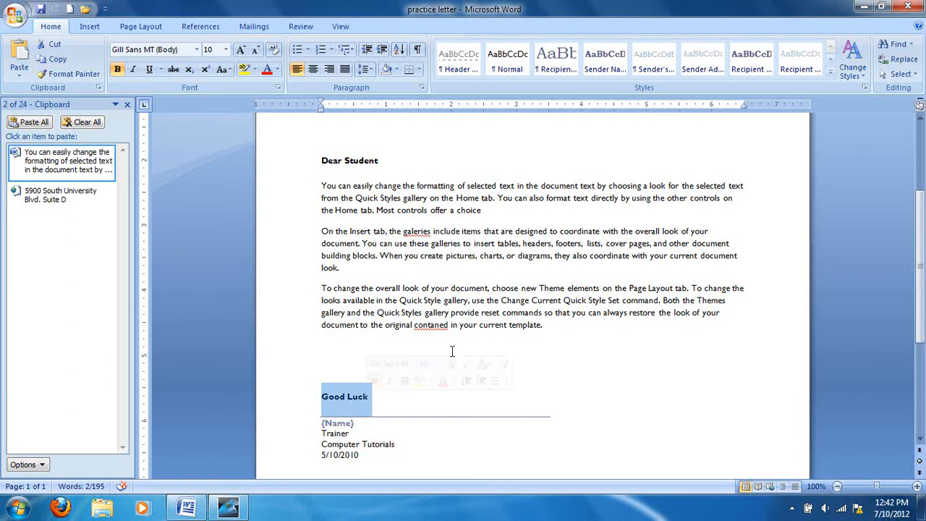
# - Move "insert tables" to just before "lists" in the "On the Insert tab" paragraph and add a comma after it
pyautogui.click(322, 232)
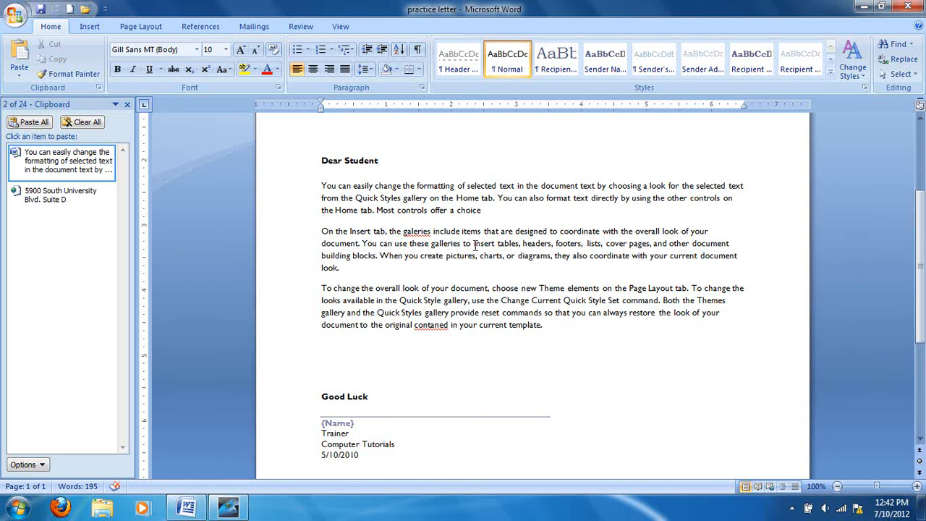
pyautogui.moveTo(473, 244); pyautogui.dragTo(587, 246)
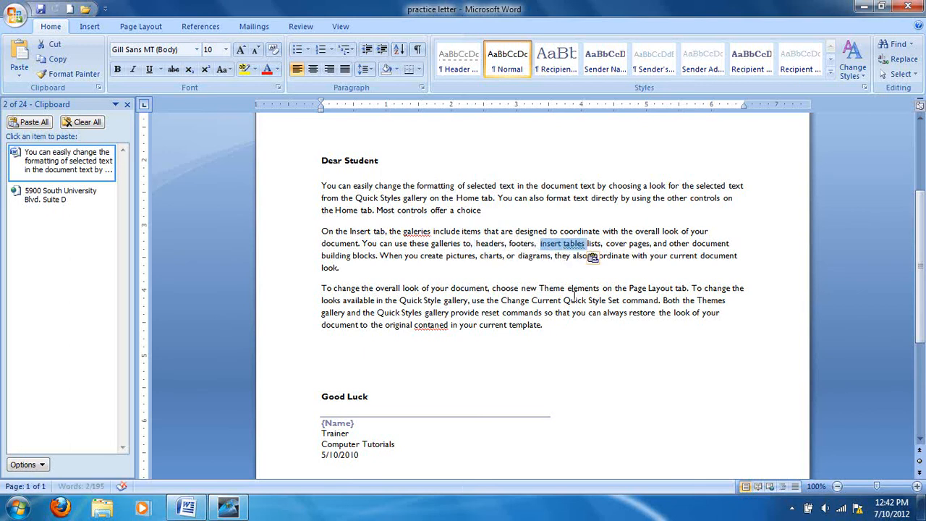
pyautogui.write(',')
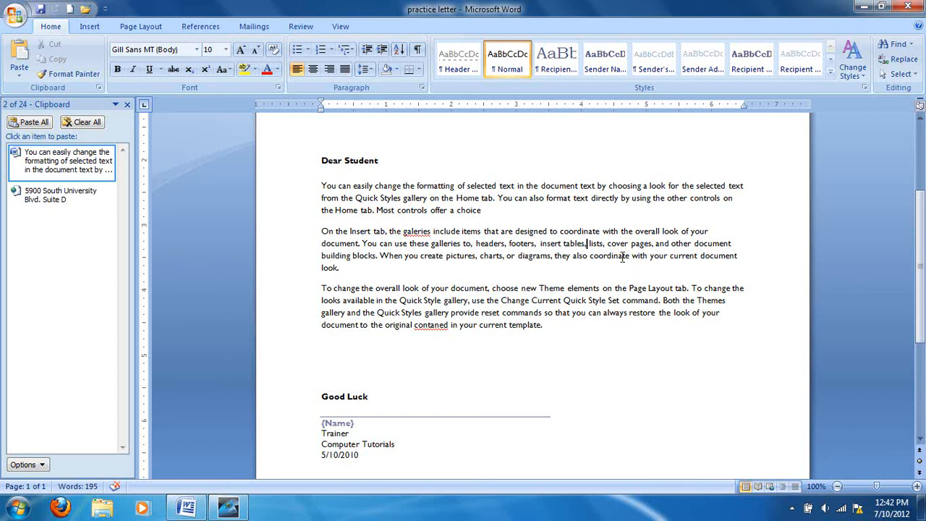
# - Move "cover pages" to just before "insert tables" in the same sentence and add a comma after it
pyautogui.moveTo(608, 244); pyautogui.dragTo(540, 247)
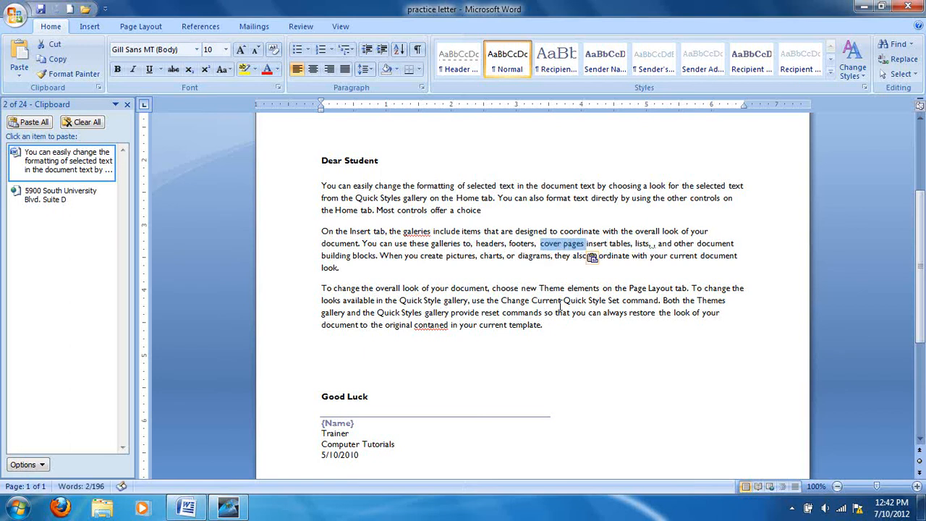
pyautogui.click(588, 249)
pyautogui.write(',')
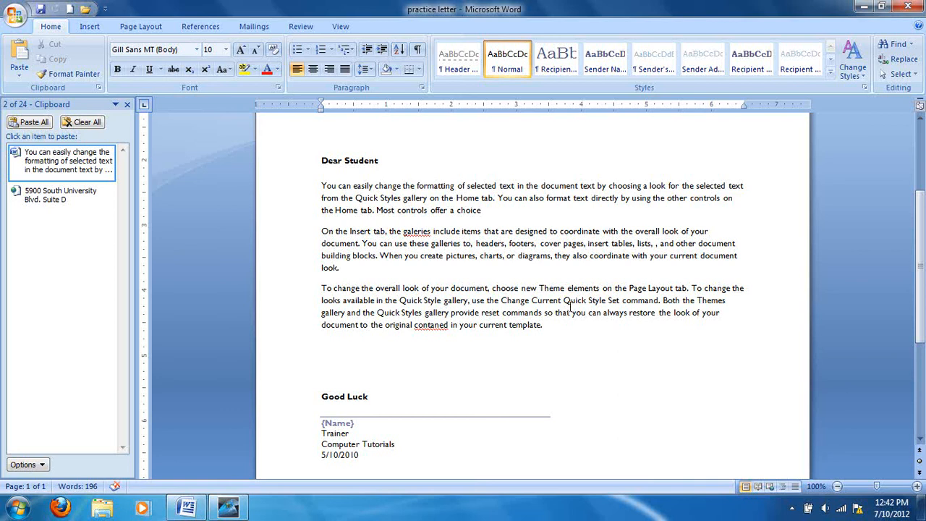
# - Add an empty paragraph after the "On the Insert tab" paragraph and move the "You can easily change the formatting" paragraph below it
pyautogui.click(385, 271)
pyautogui.press('Return')
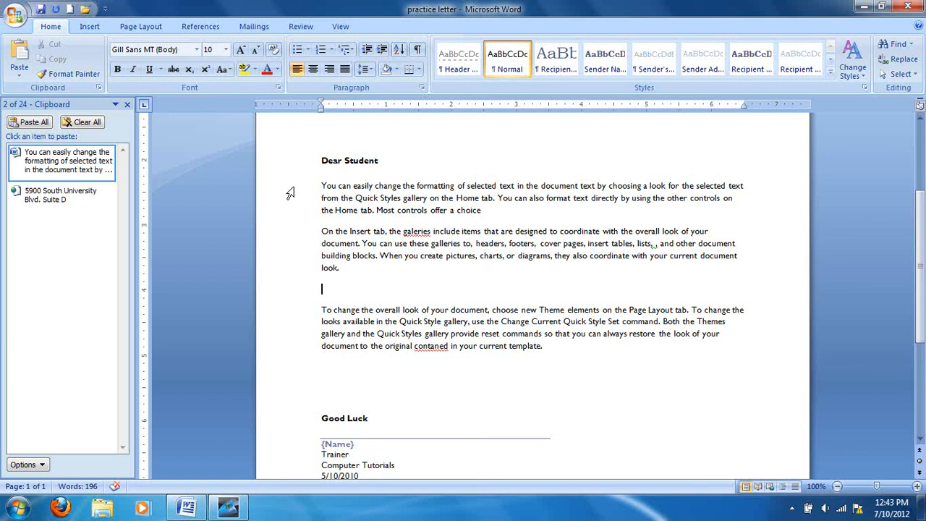
pyautogui.moveTo(321, 185); pyautogui.dragTo(324, 289)
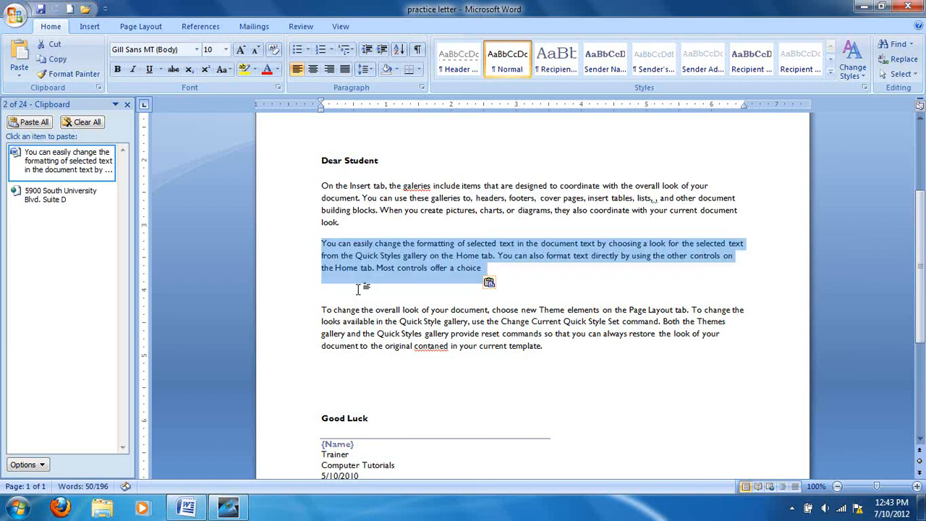
pyautogui.click(334, 297)
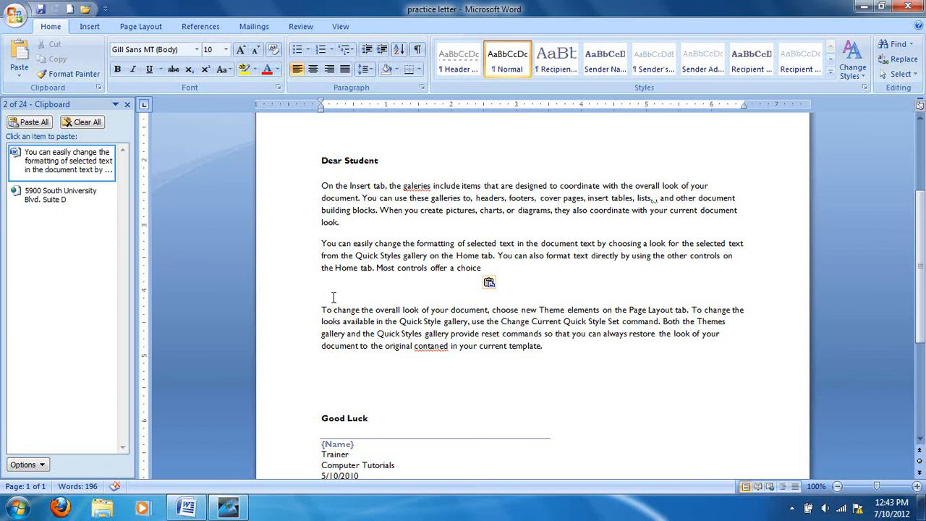
# - Search the letter for the word "text" and go through each occurrence until the whole document has been searched
pyautogui.click(896, 44)
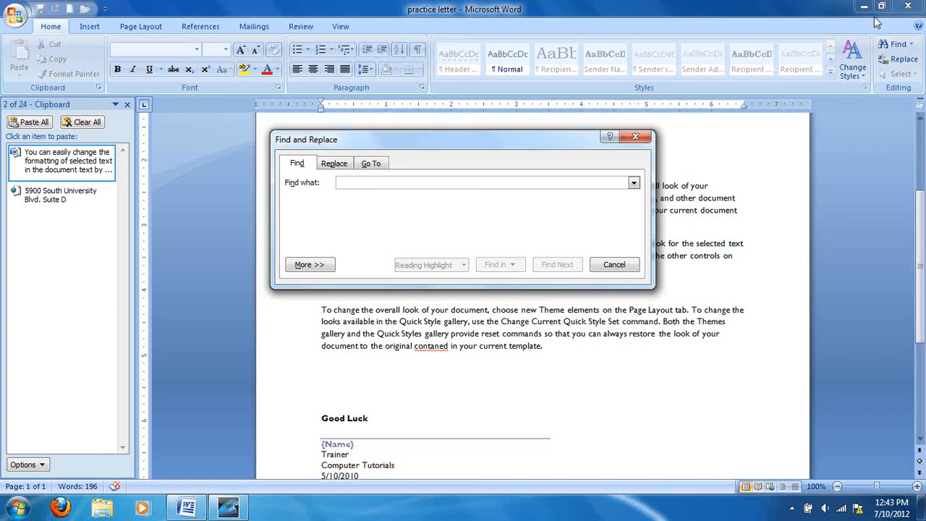
pyautogui.write('text')
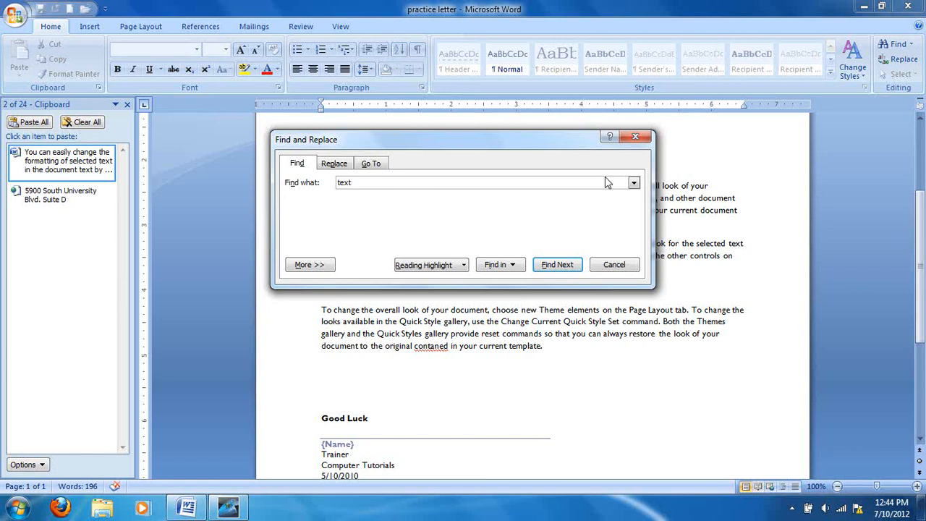
pyautogui.click(564, 264)
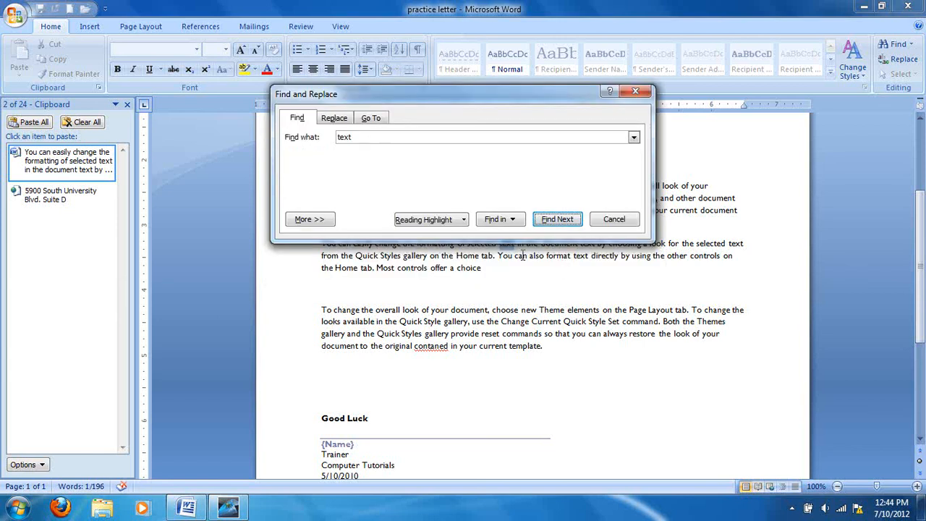
pyautogui.moveTo(473, 97); pyautogui.dragTo(276, 82)
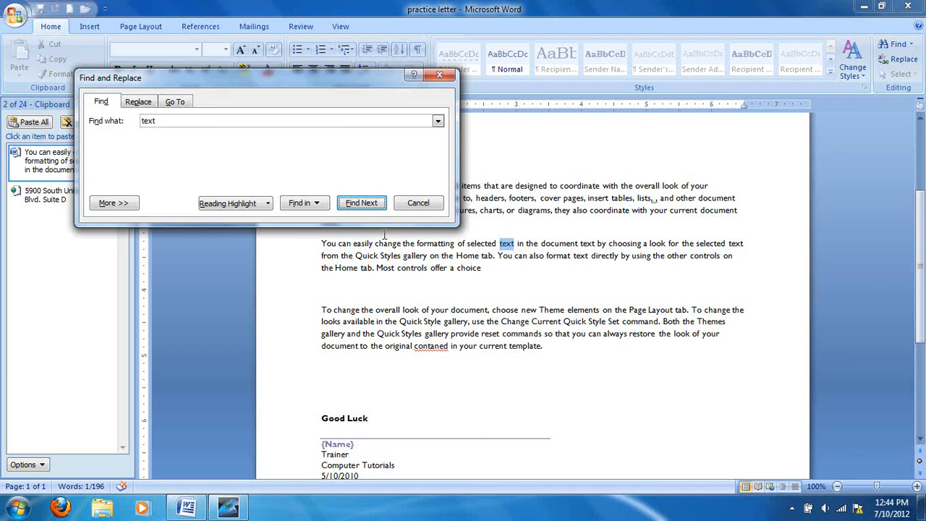
pyautogui.click(365, 204)
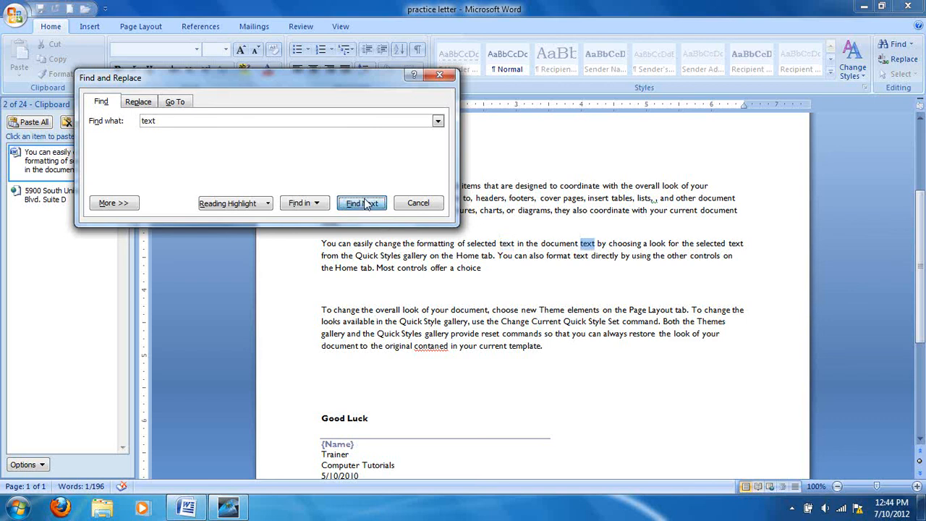
pyautogui.click(365, 205)
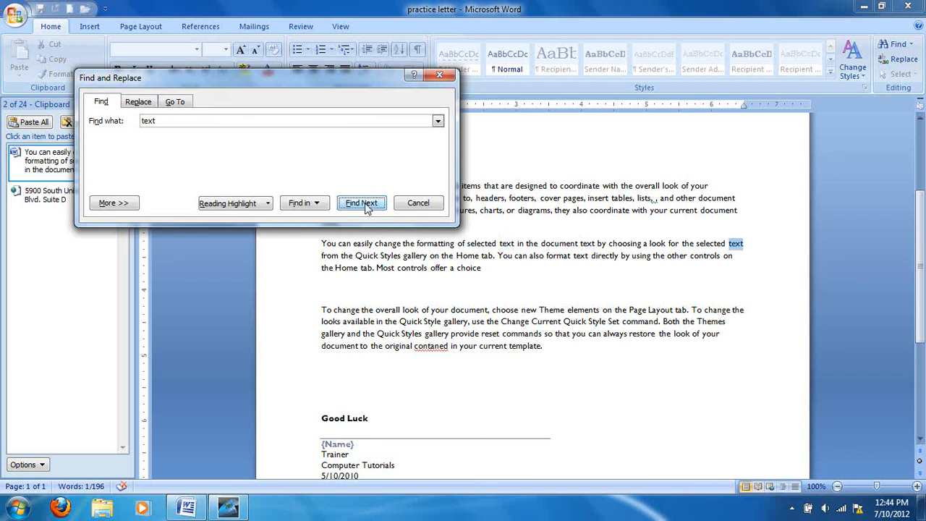
pyautogui.click(366, 204)
pyautogui.click(365, 204)
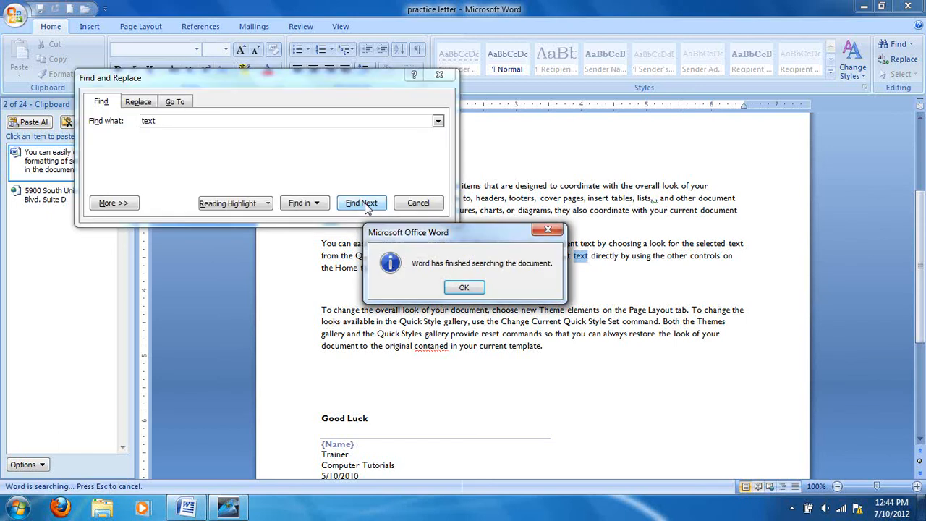
pyautogui.click(462, 289)
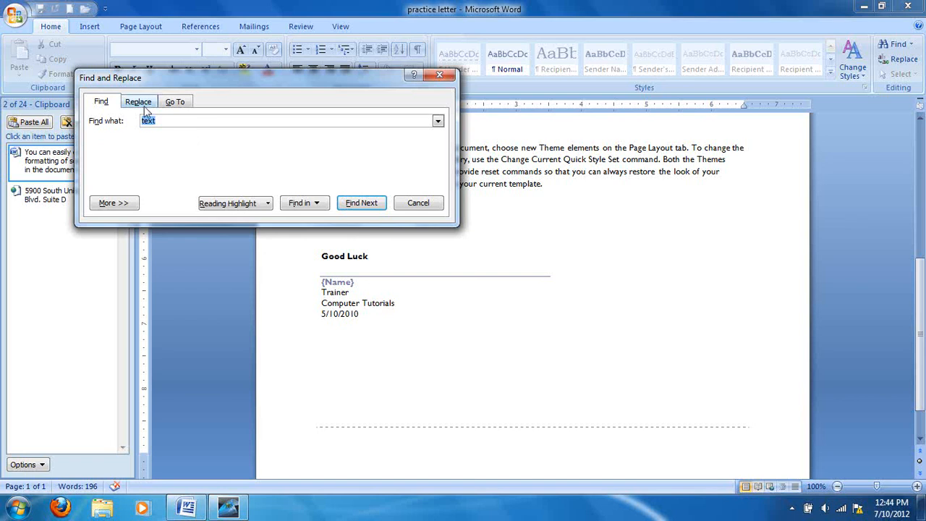
# - Replace both occurrences of "document" in the "To change the overall look" paragraph with "Word 2007 document", then close Find and Replace
pyautogui.press('BackSpace')
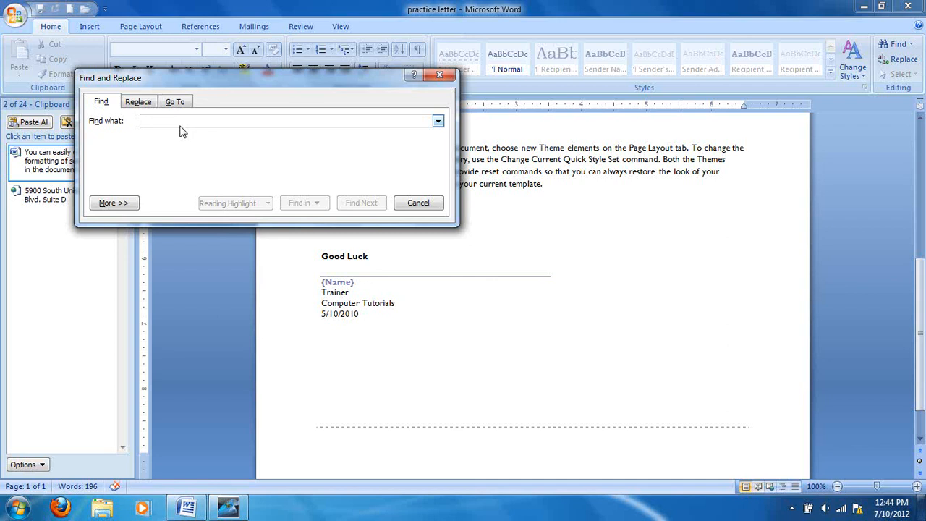
pyautogui.click(144, 105)
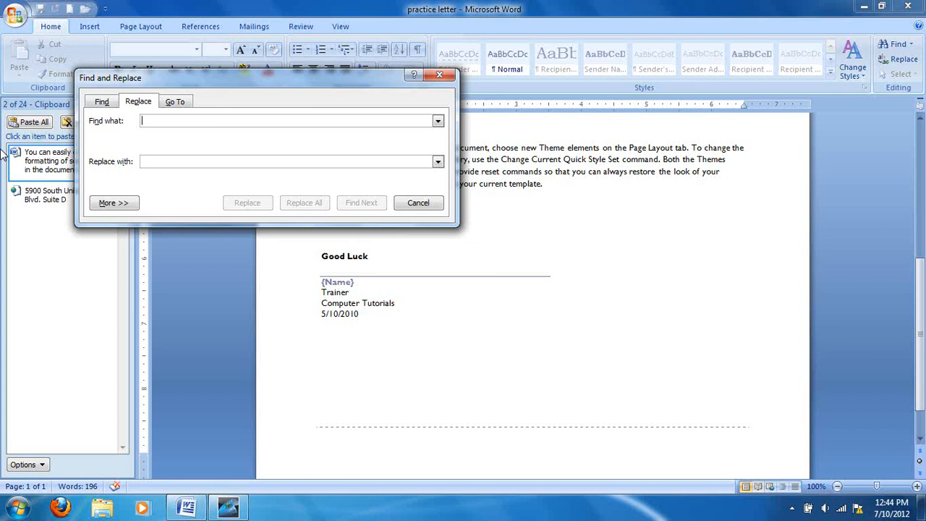
pyautogui.write('document')
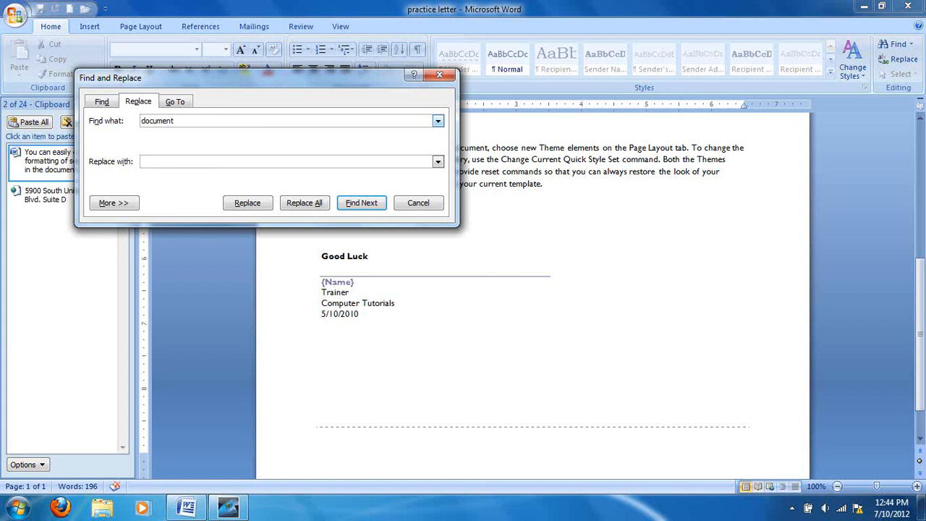
pyautogui.click(149, 162)
pyautogui.write('Word 2007 document')
pyautogui.click(361, 202)
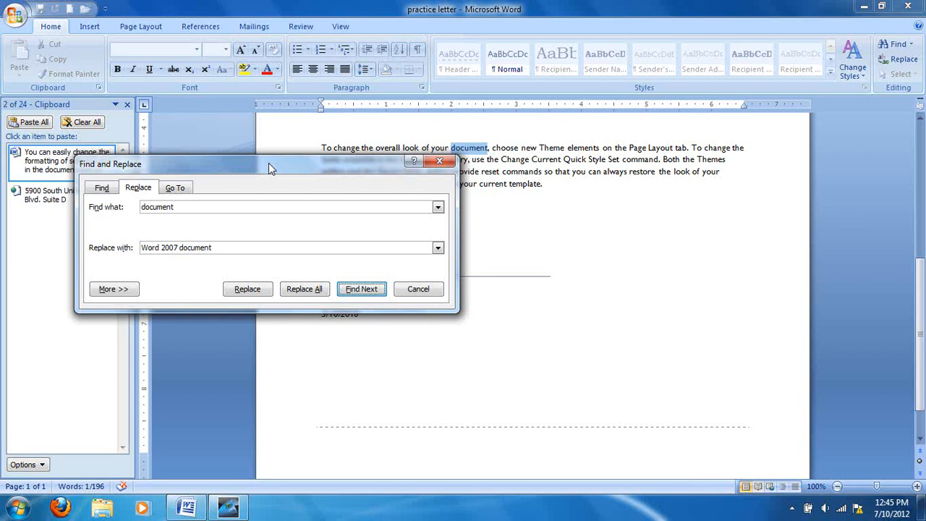
pyautogui.click(247, 288)
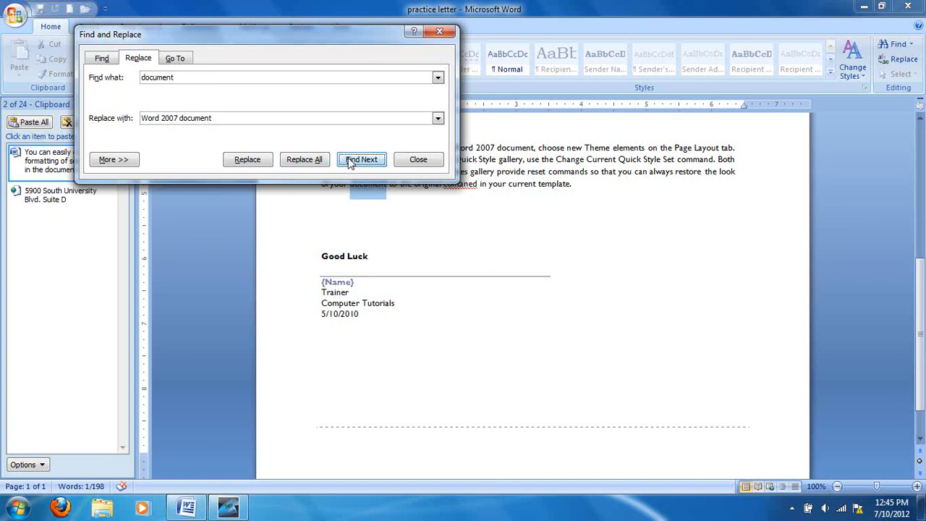
pyautogui.click(246, 163)
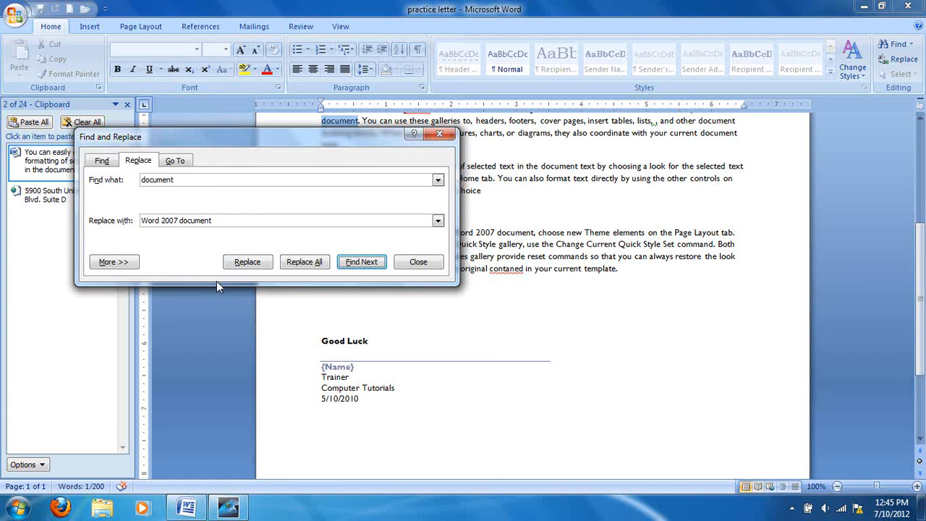
pyautogui.click(439, 136)
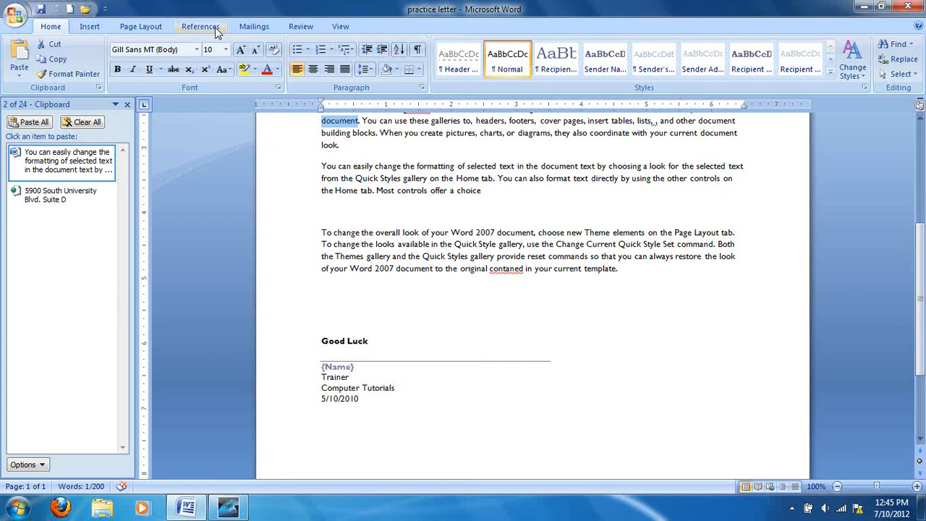
# - Start a spelling and grammar check and correct "galeries" to "galleries" in the "On the Insert tab" paragraph
pyautogui.click(299, 29)
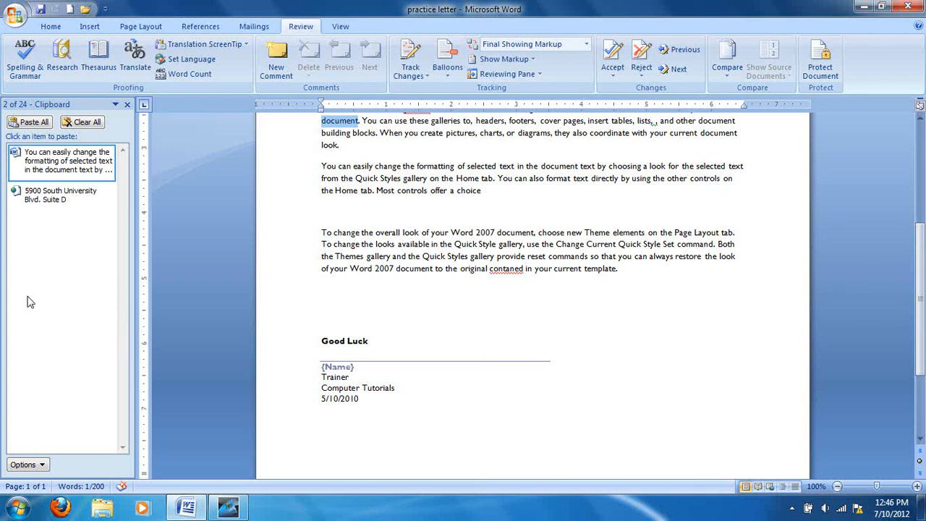
pyautogui.click(21, 59)
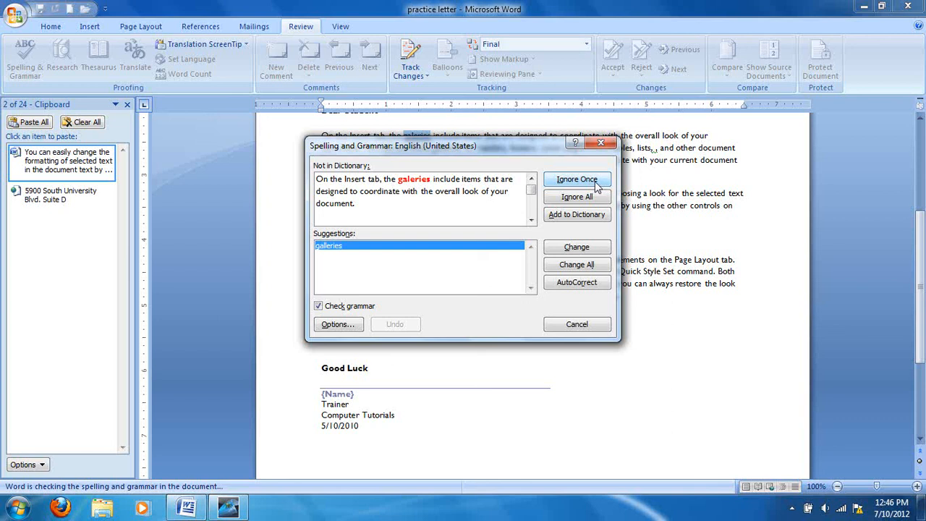
pyautogui.click(592, 248)
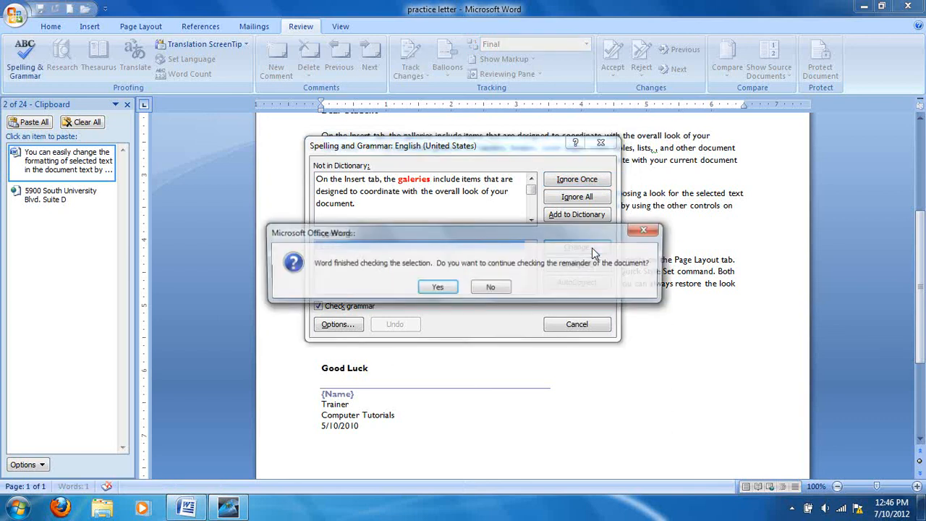
# - Continue checking the rest of the document and remove the extra comma and extra space between "lists," and "and"
pyautogui.click(437, 288)
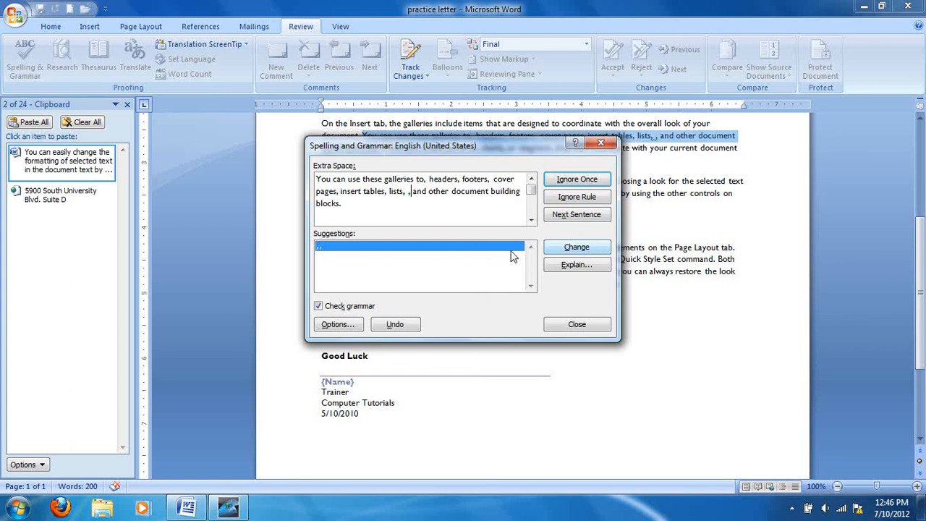
pyautogui.press('BackSpace')
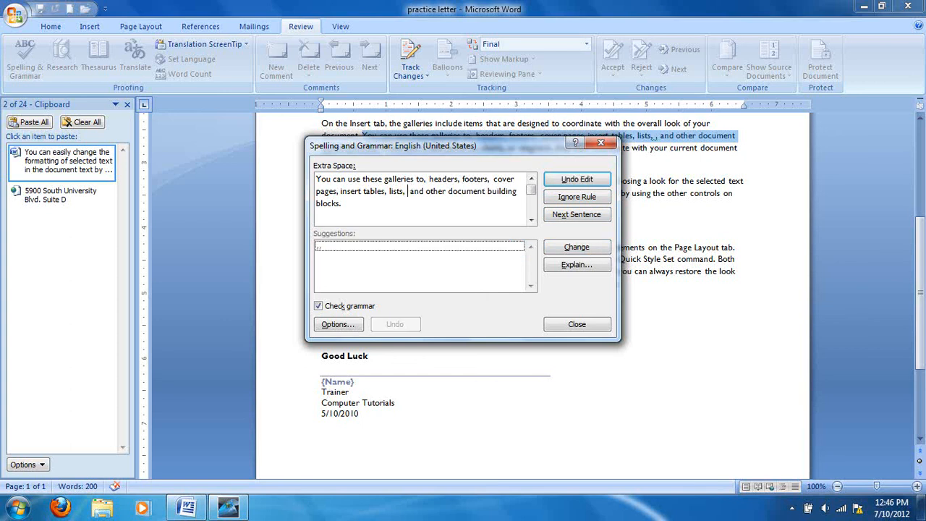
pyautogui.click(592, 248)
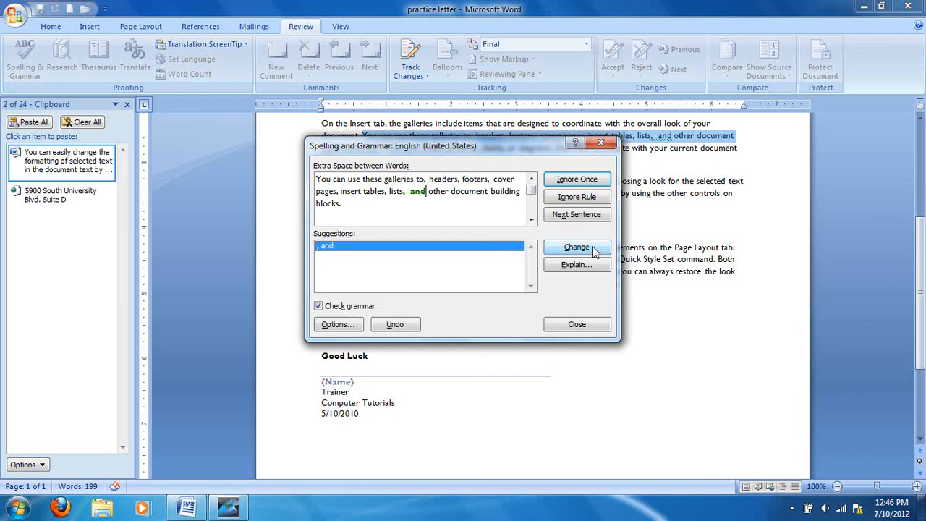
pyautogui.click(593, 248)
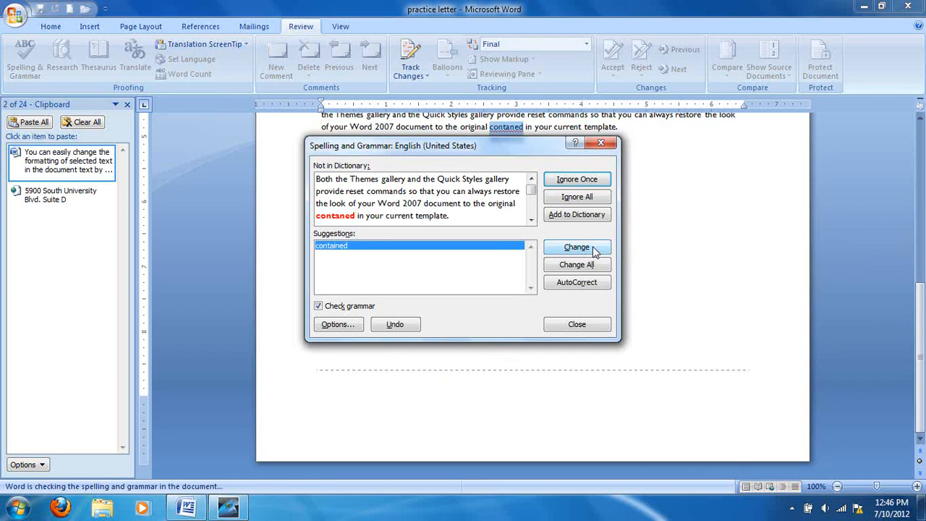
# - Correct "contaned" to "contained", ignore the flagged street abbreviation in the recipient's address once, and finish the check
pyautogui.click(584, 253)
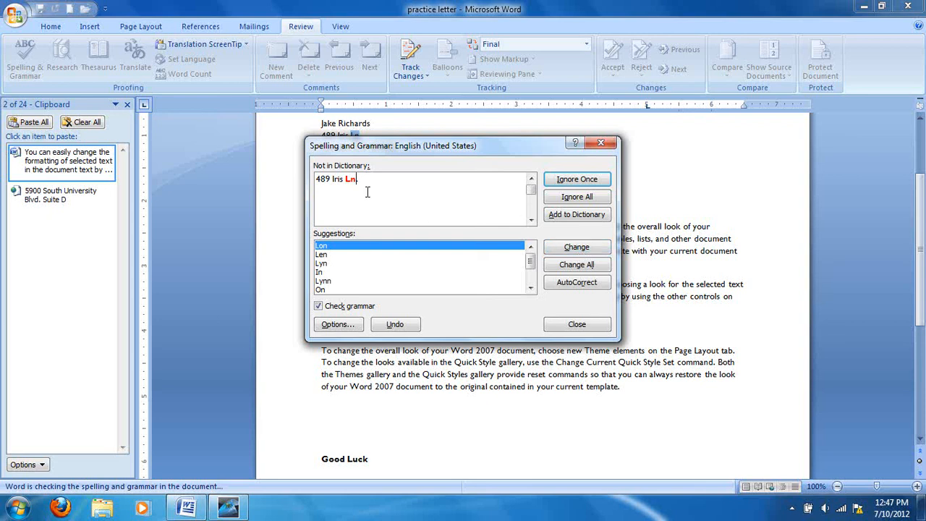
pyautogui.click(577, 181)
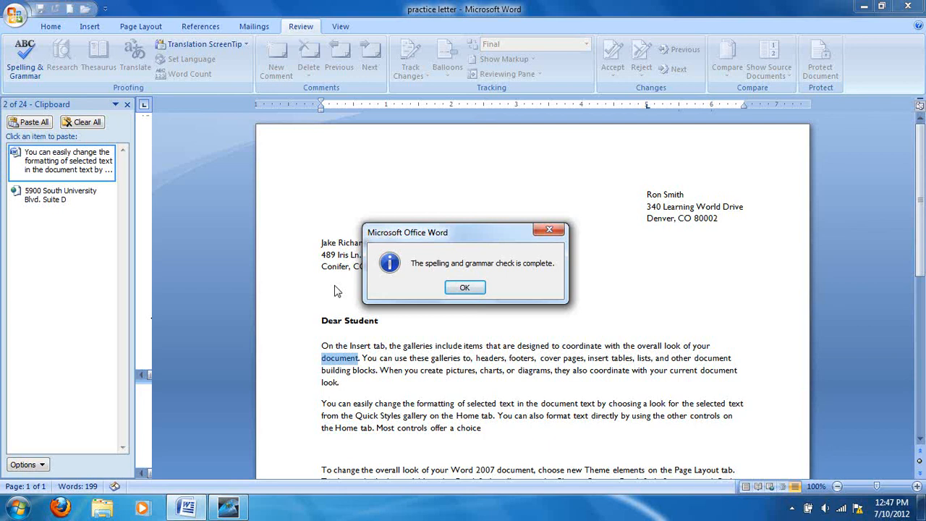
pyautogui.click(456, 290)
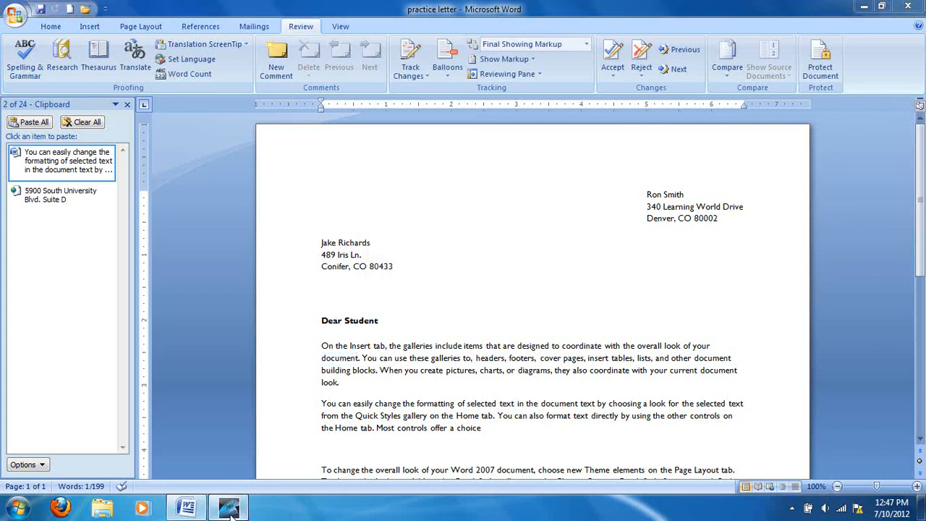